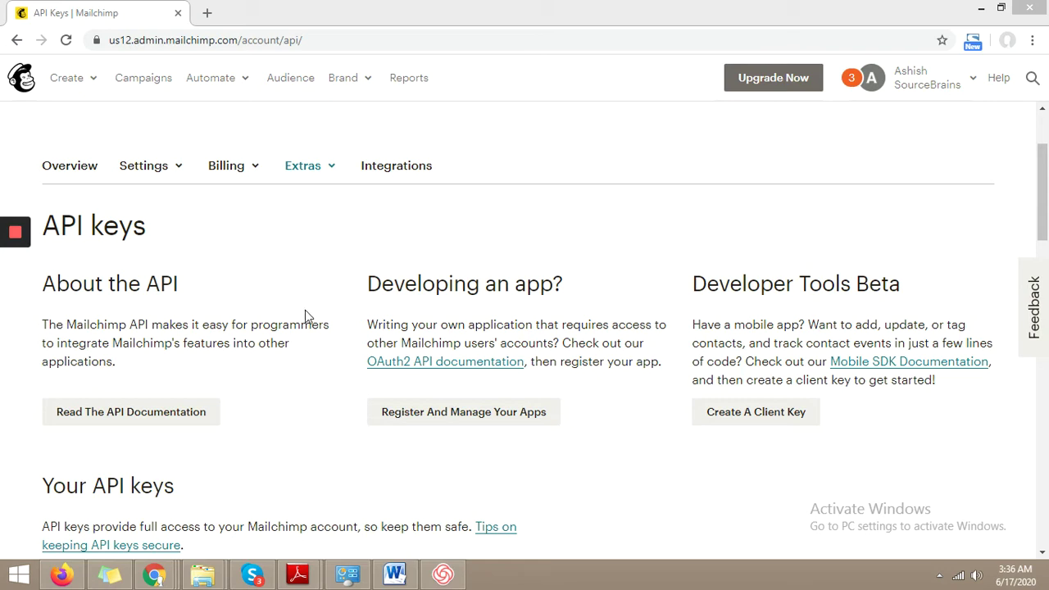
Step: Locate the new active key in the Your API keys table and select it for copying
click(332, 172)
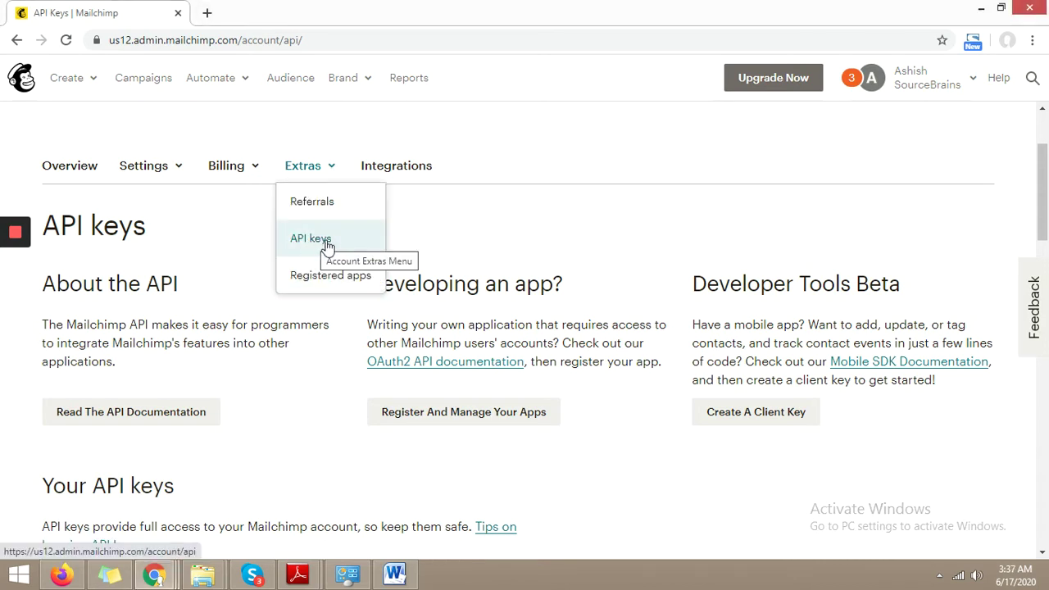
click(456, 275)
scroll(455, 275, down, 5)
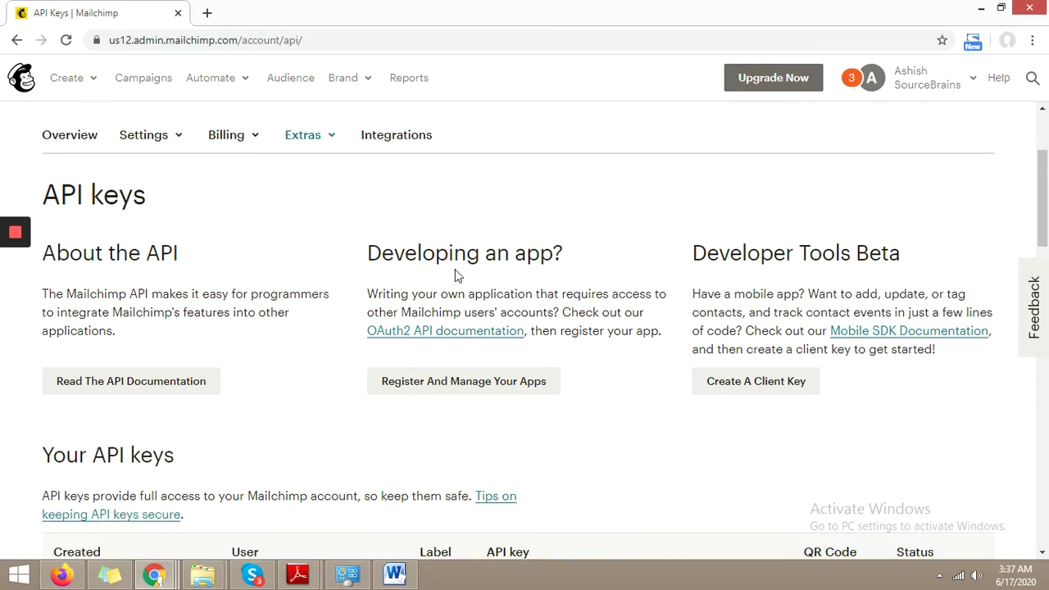
scroll(456, 275, down, 3)
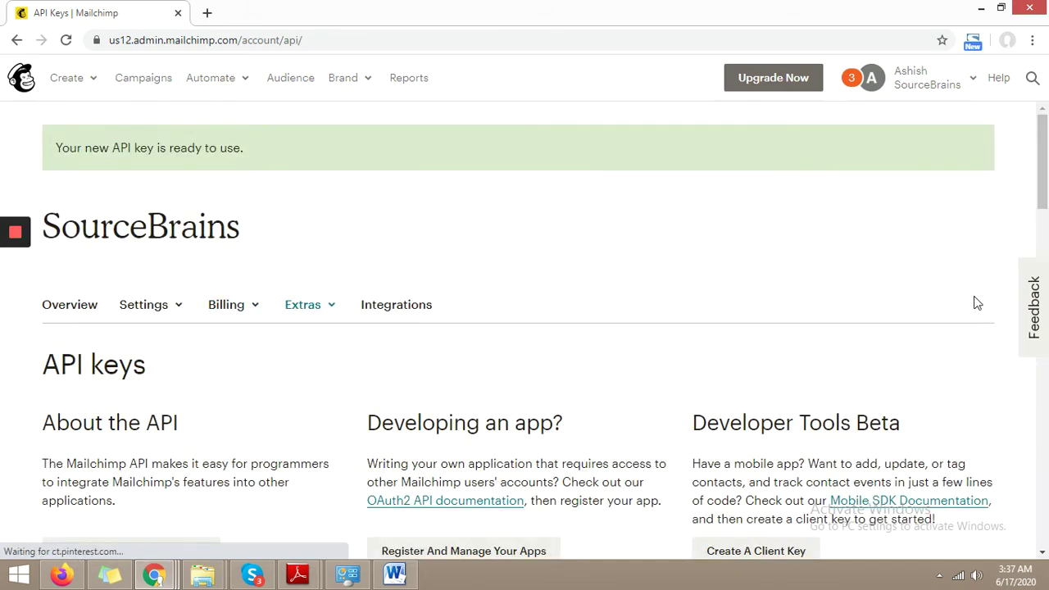
drag(1044, 175, 1044, 250)
scroll(1043, 251, down, 3)
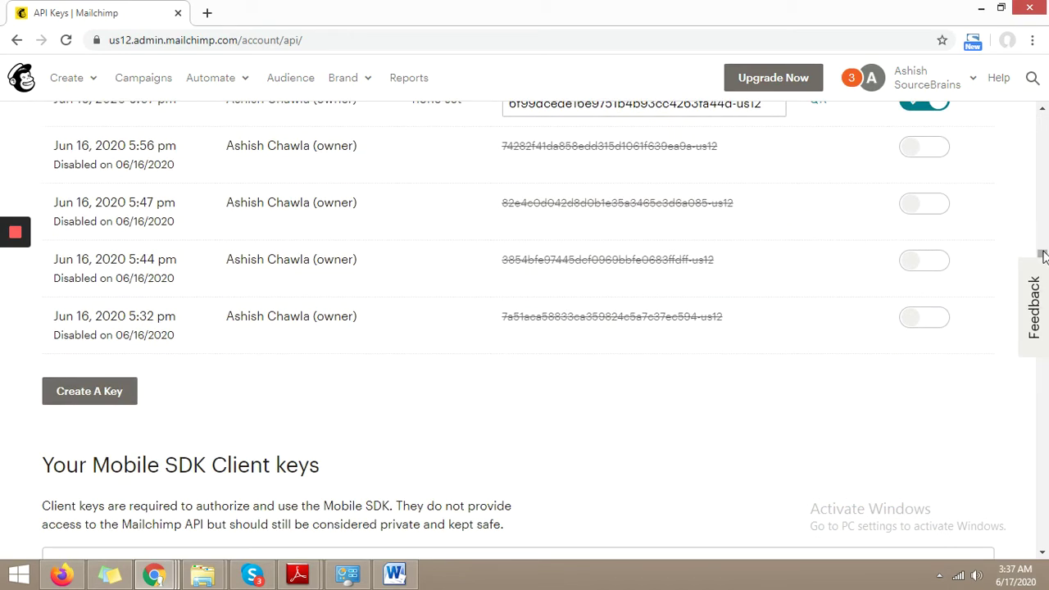
scroll(1044, 243, up, 1)
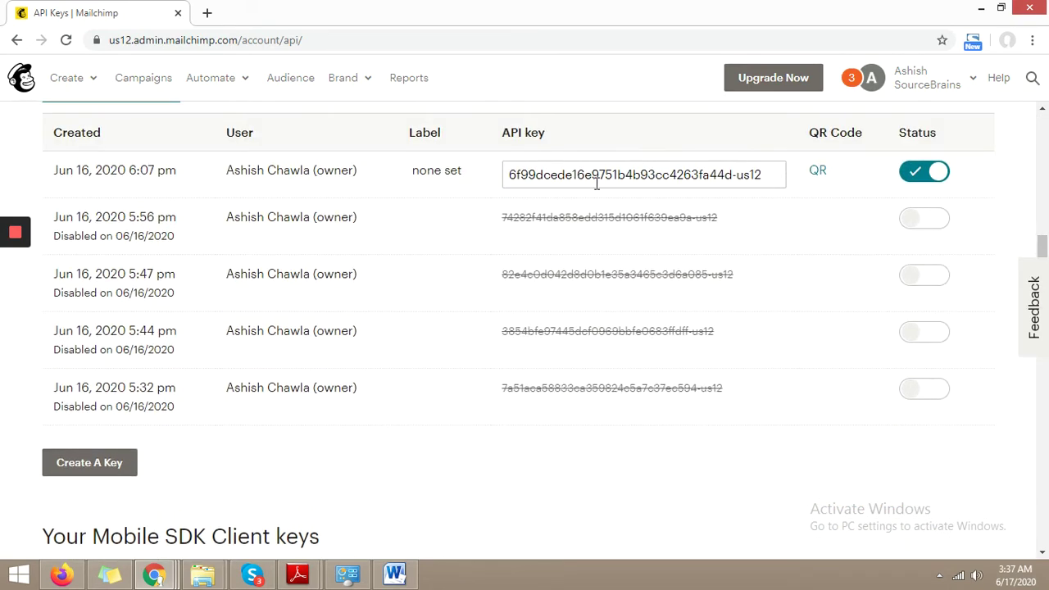
click(557, 179)
key(ctrl+c)
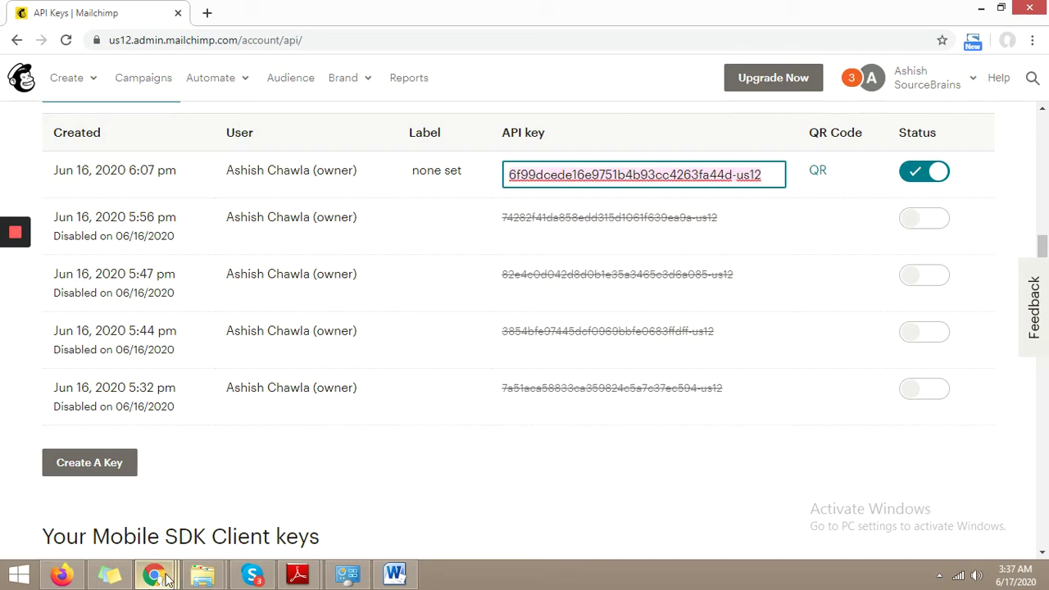
Step: Paste the new key over the old MailChimp API key, verify it with Check, and save
click(167, 577)
click(271, 482)
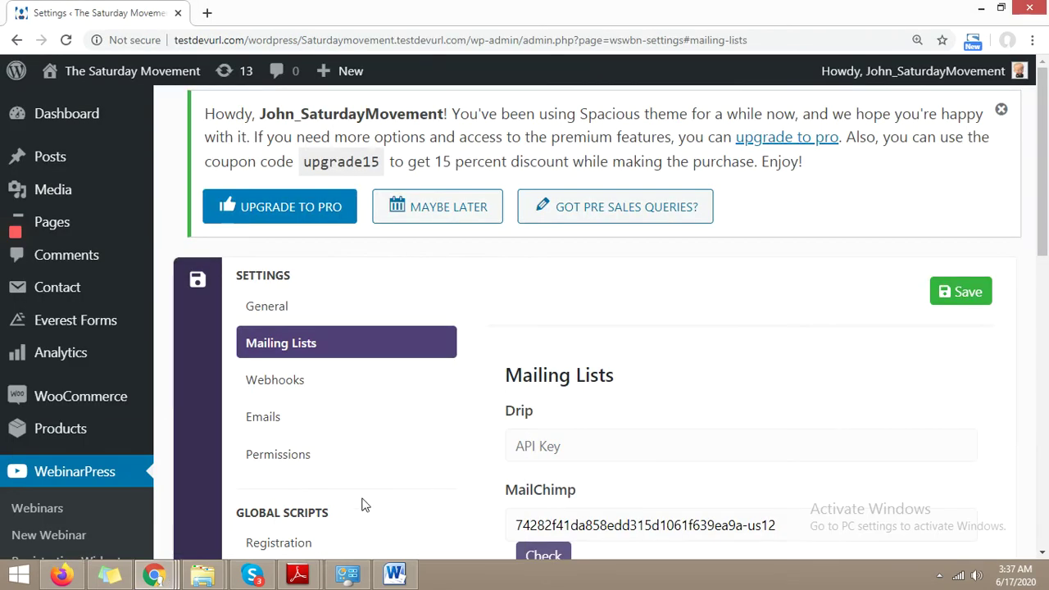
drag(1046, 174, 1046, 243)
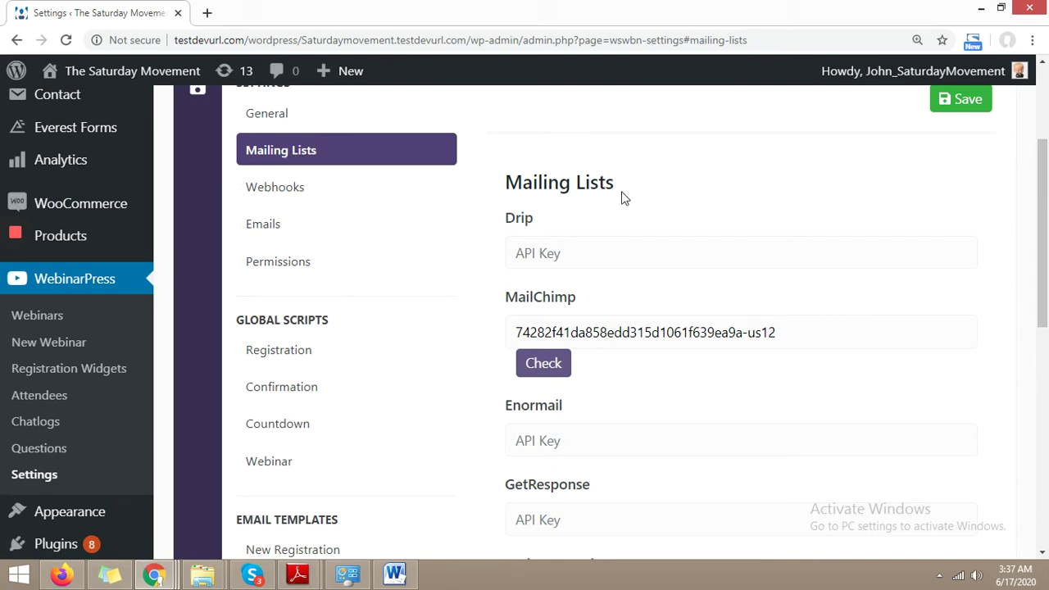
triple_click(650, 338)
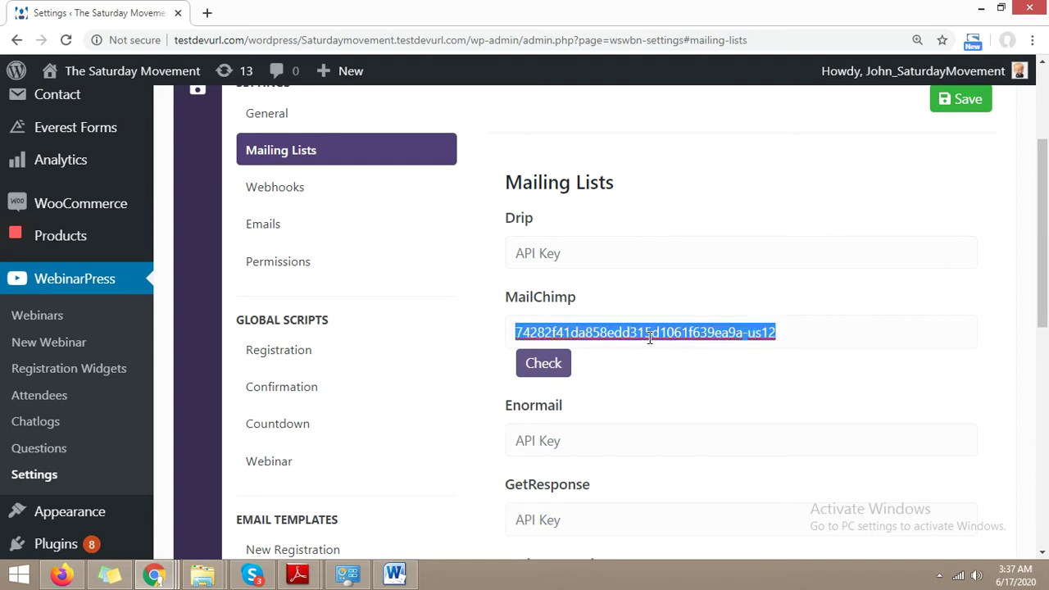
key(ctrl+v)
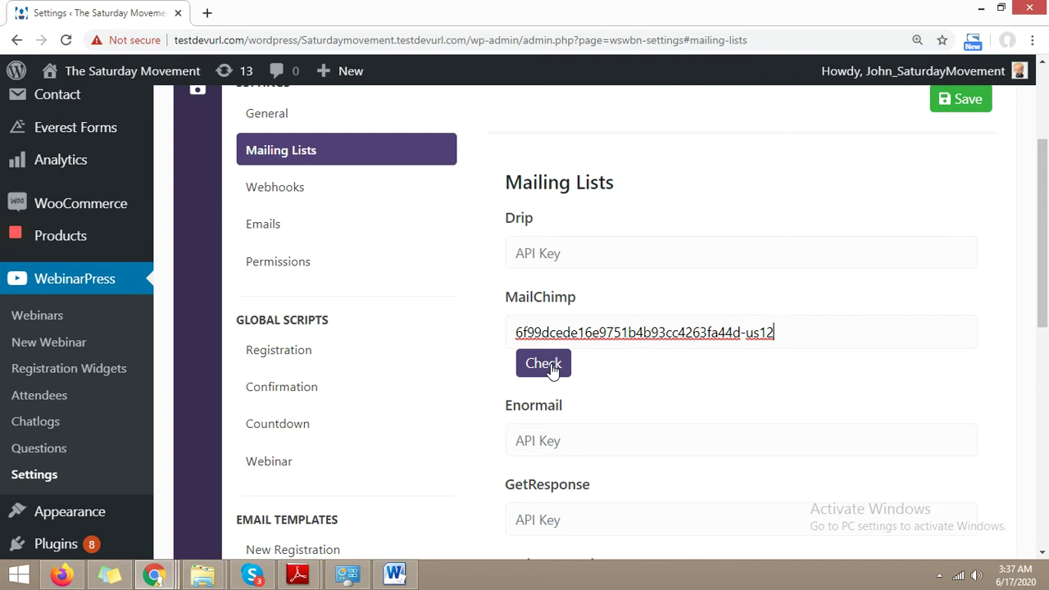
click(552, 369)
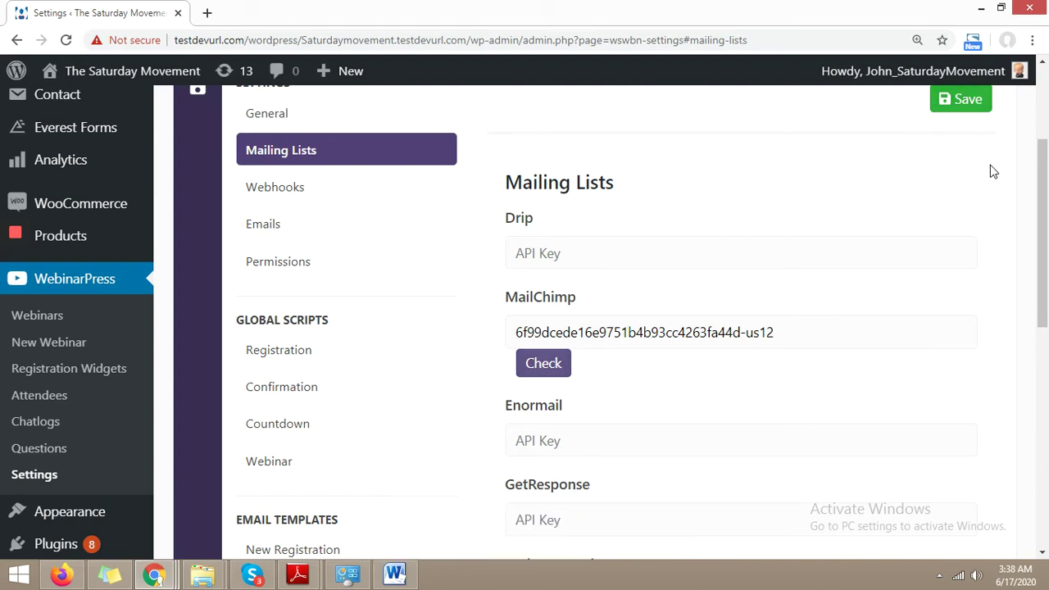
click(963, 105)
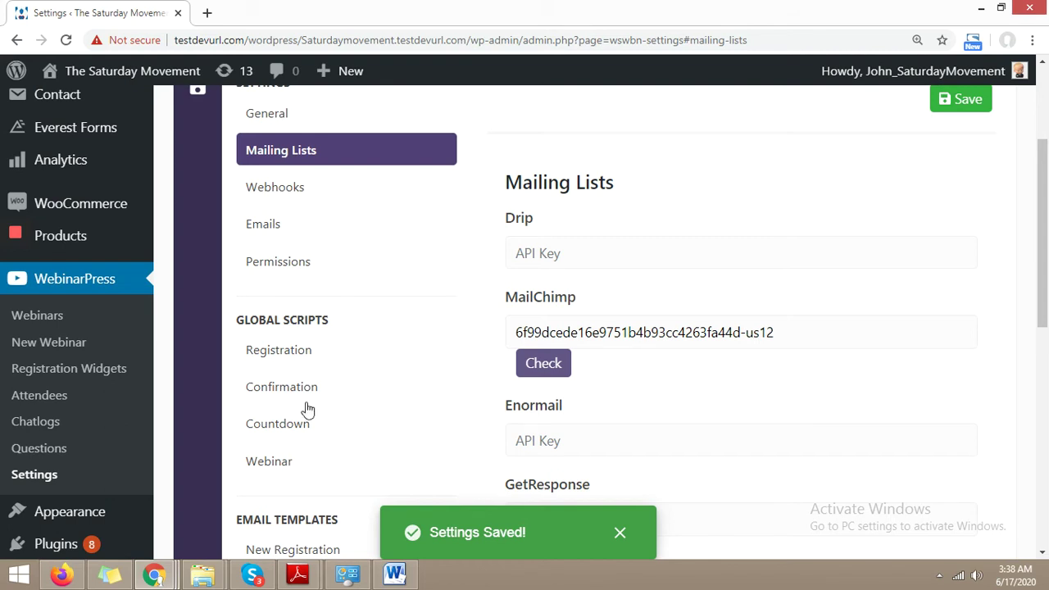
Step: Open the 'checking in' webinar from the WebinarPress Webinars list and scroll its Setup section
click(50, 326)
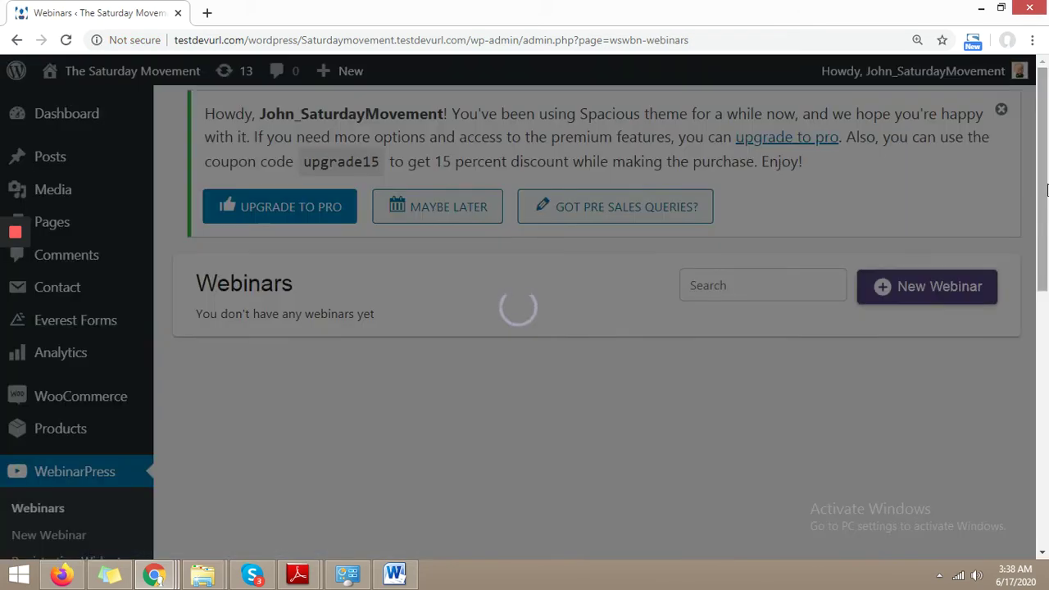
drag(1043, 195, 1043, 294)
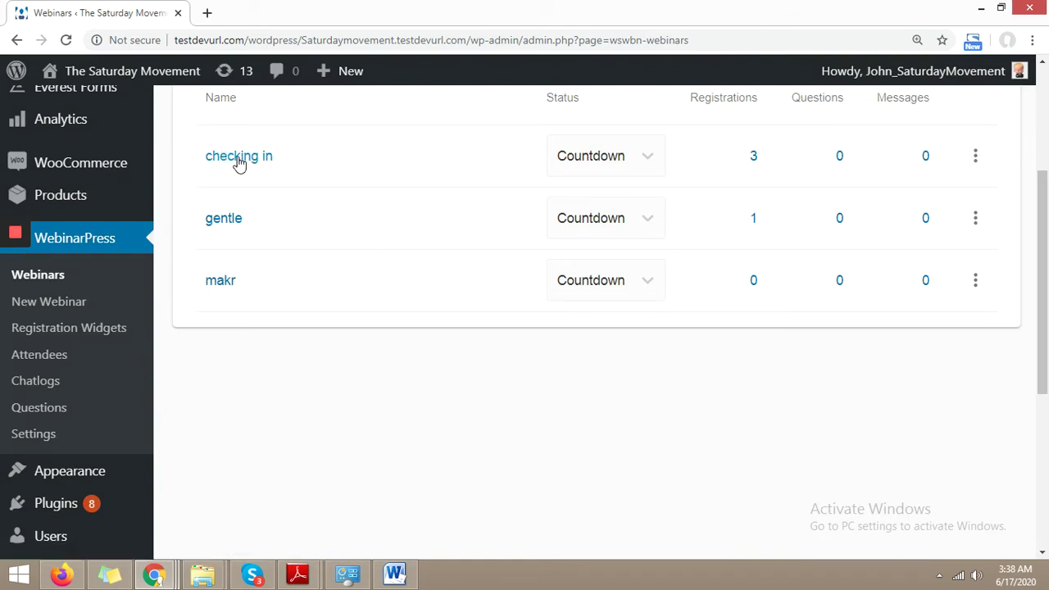
click(238, 161)
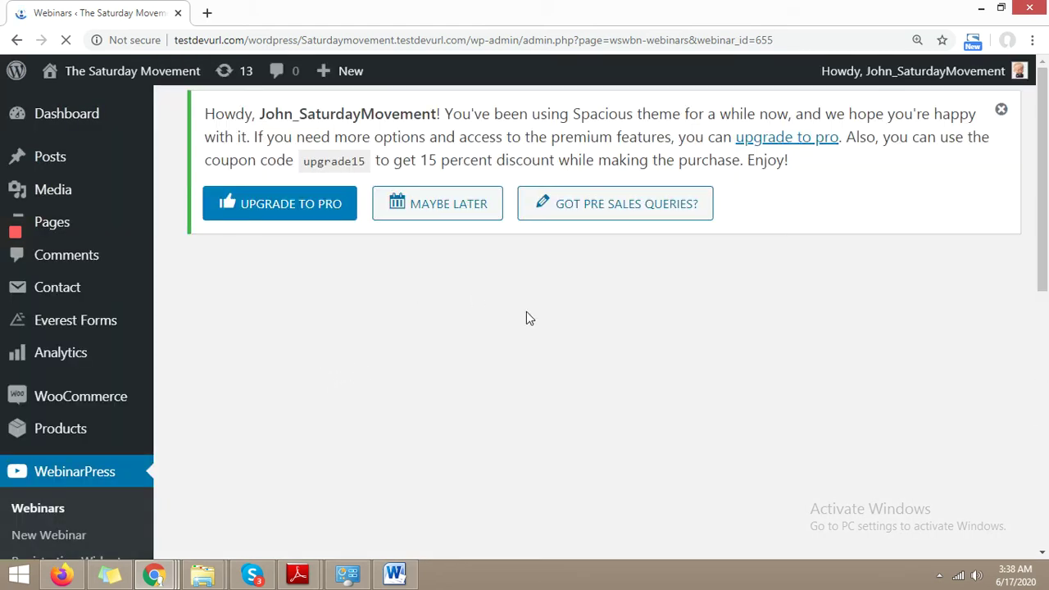
scroll(1038, 205, down, 2)
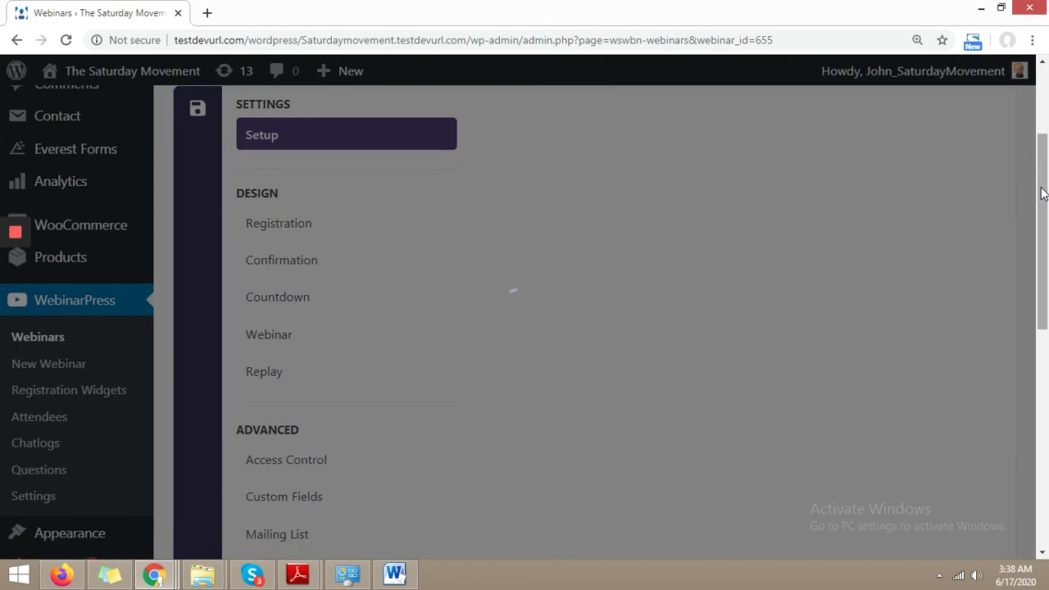
drag(1043, 144, 1045, 176)
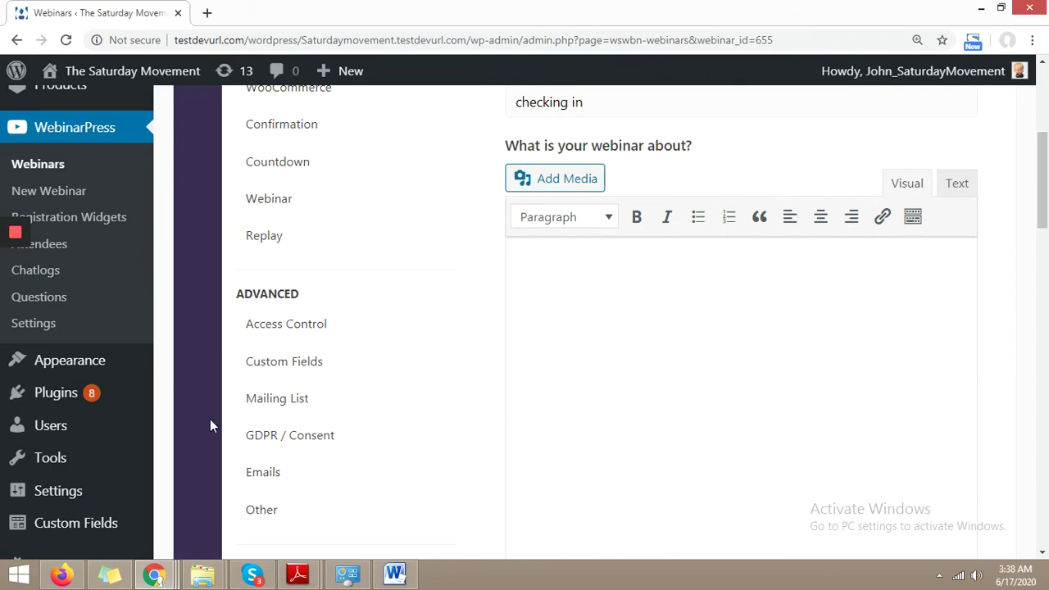
Step: Set the webinar's mailing list provider to MailChimp with the UAE list, then save the webinar
click(273, 404)
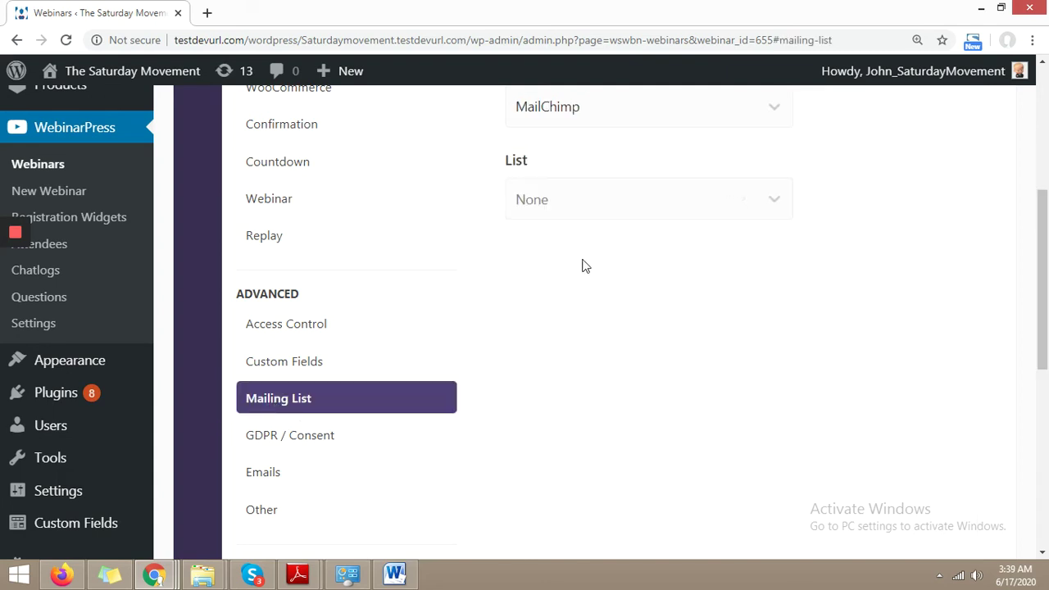
scroll(570, 151, up, 2)
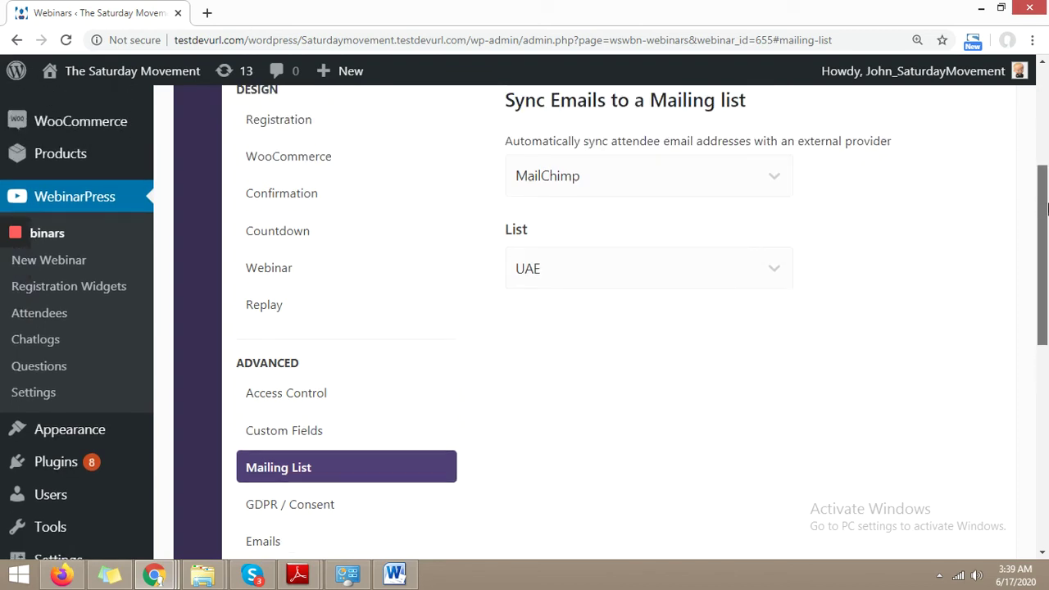
click(612, 235)
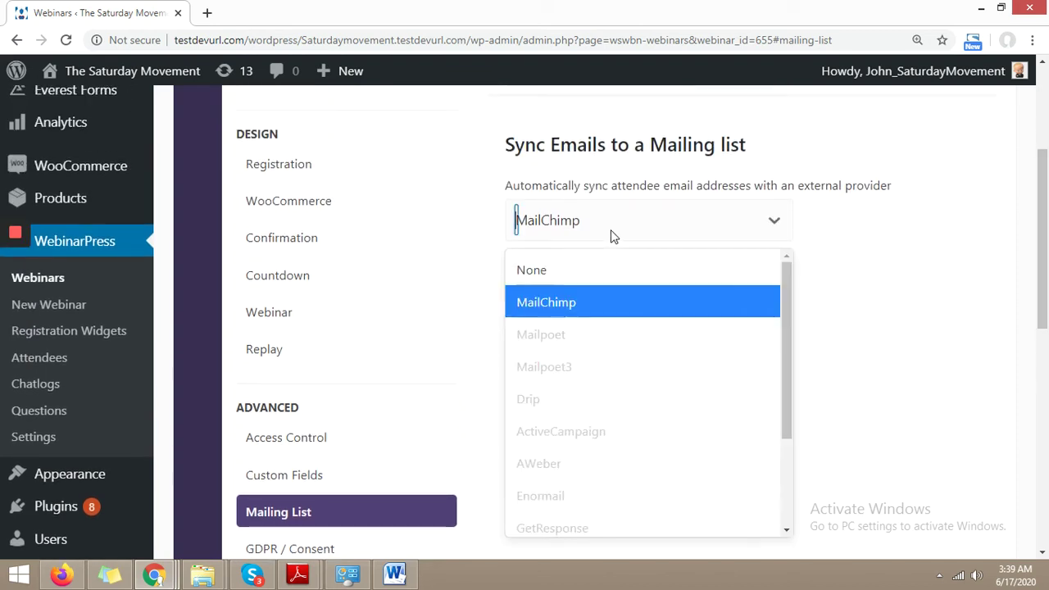
click(847, 220)
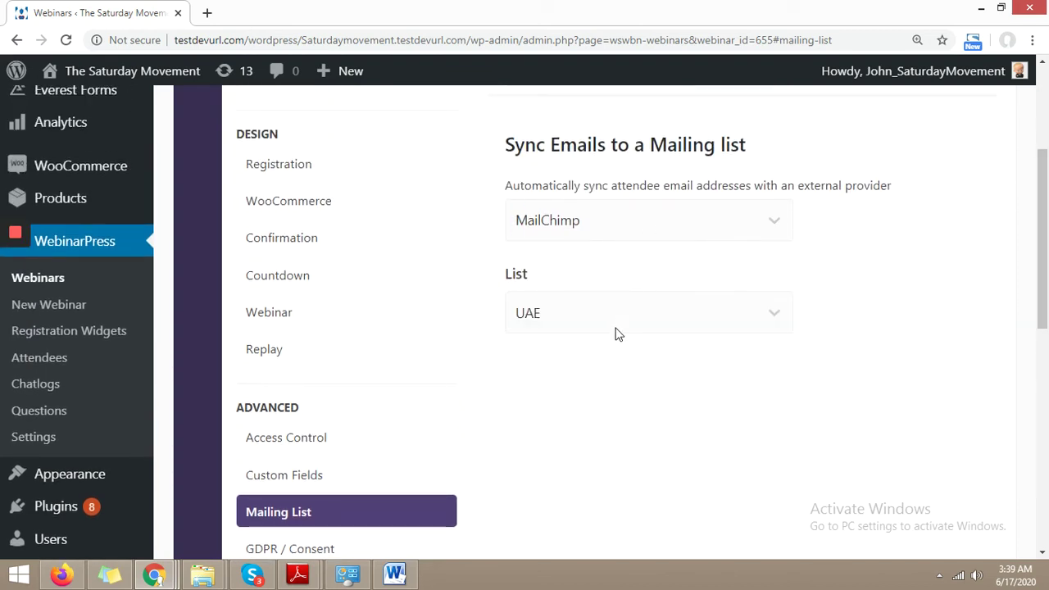
click(565, 313)
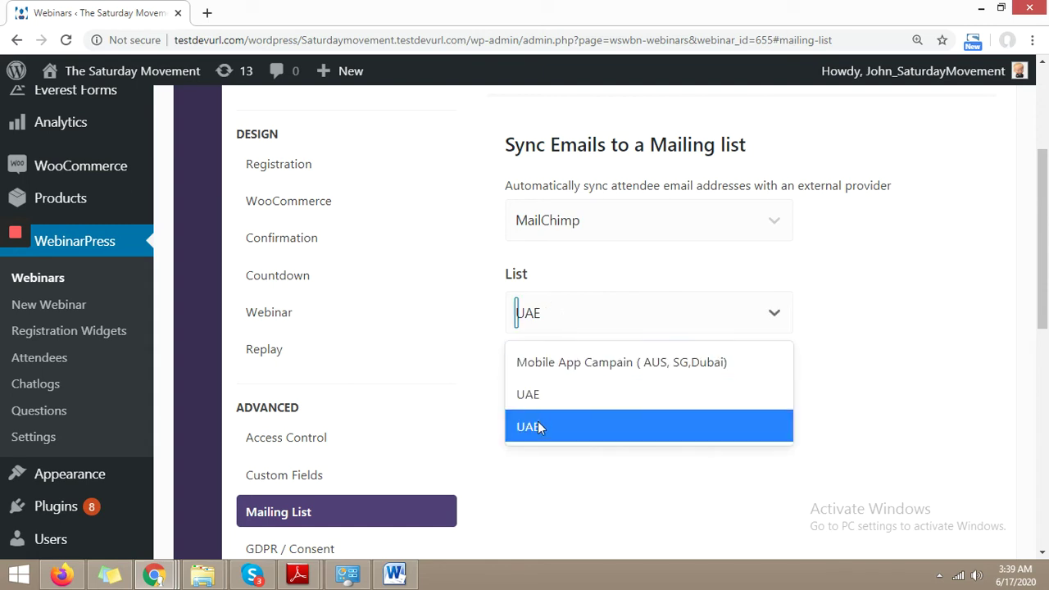
click(538, 428)
click(577, 319)
click(583, 435)
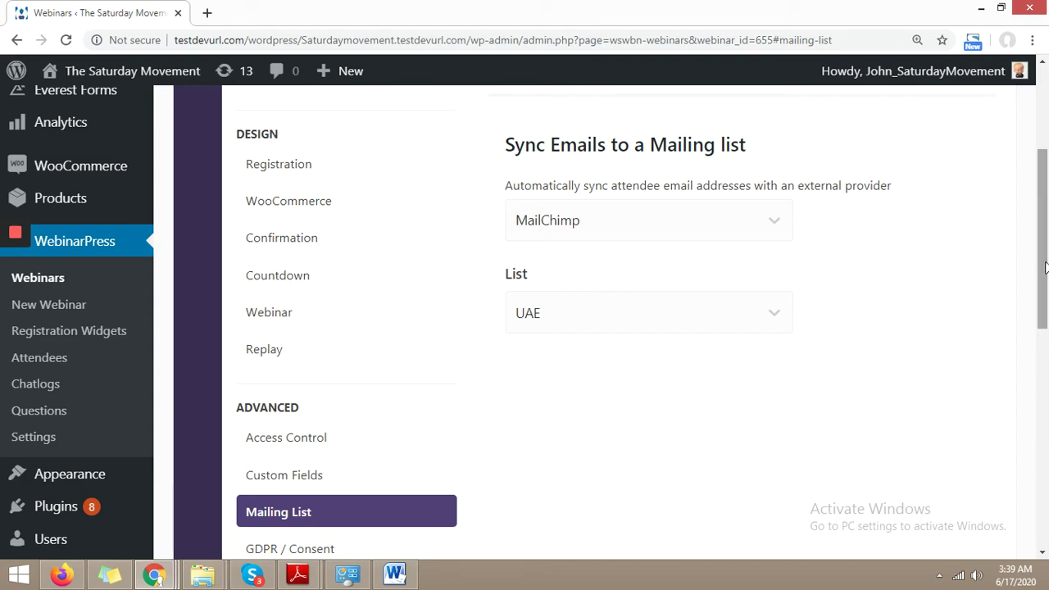
drag(1044, 238, 1044, 166)
click(822, 271)
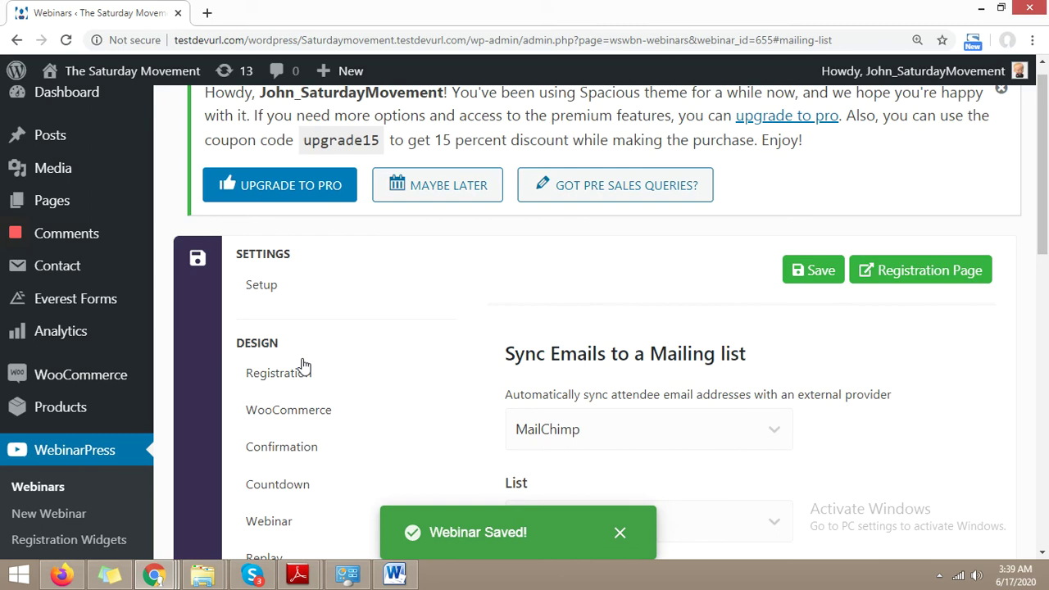
Step: Open the webinar's registration page and clear the prefilled name and email fields
click(881, 273)
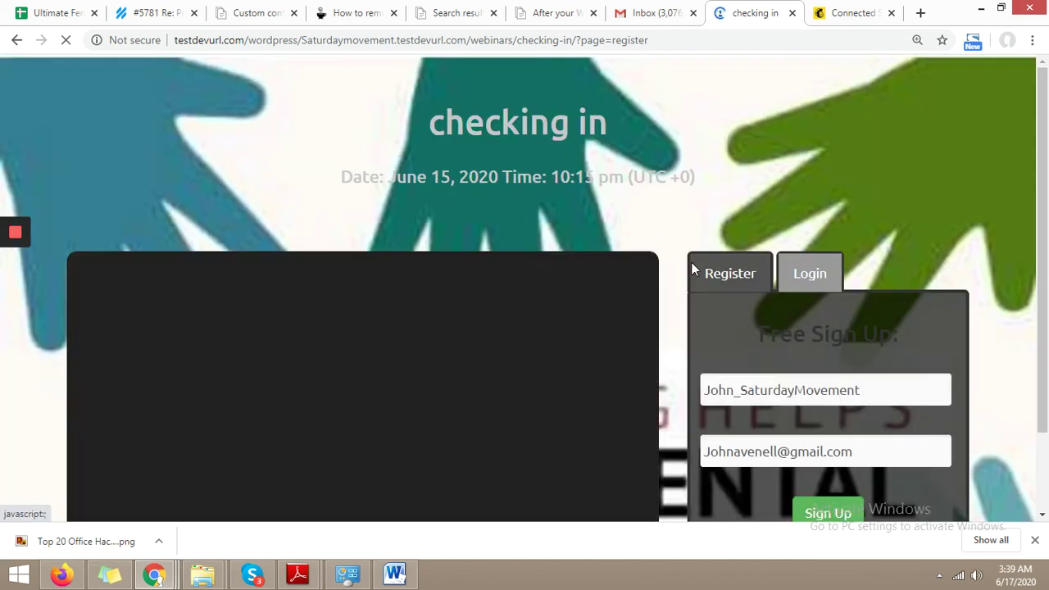
double_click(768, 399)
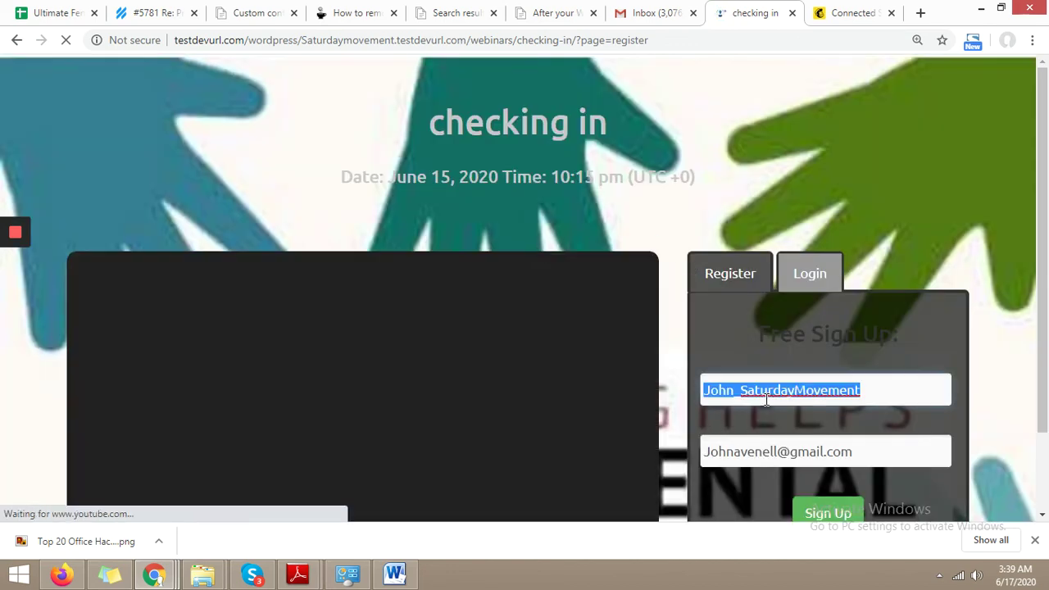
key(BackSpace)
triple_click(764, 448)
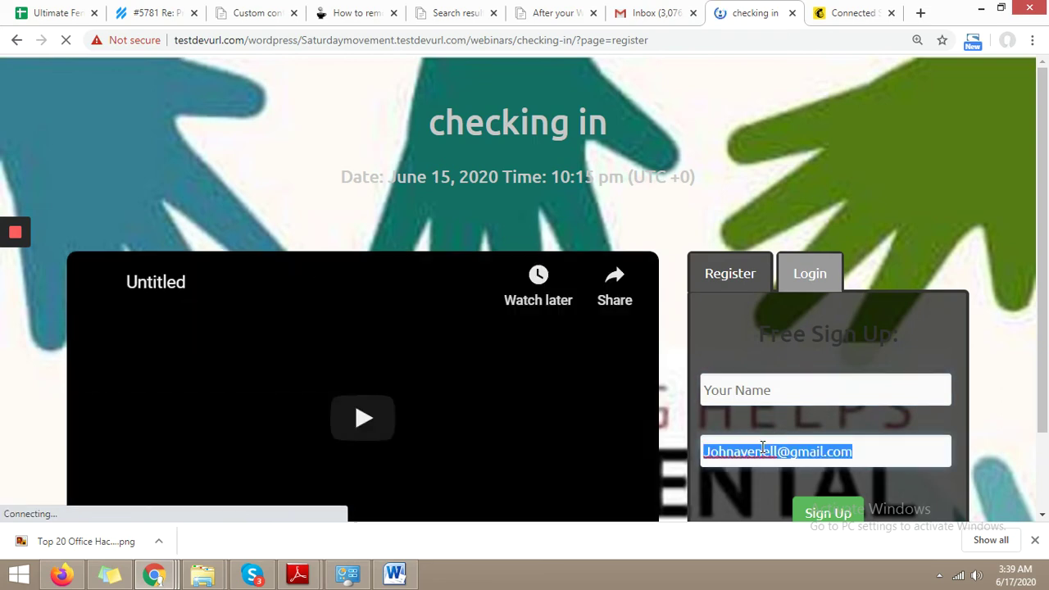
key(BackSpace)
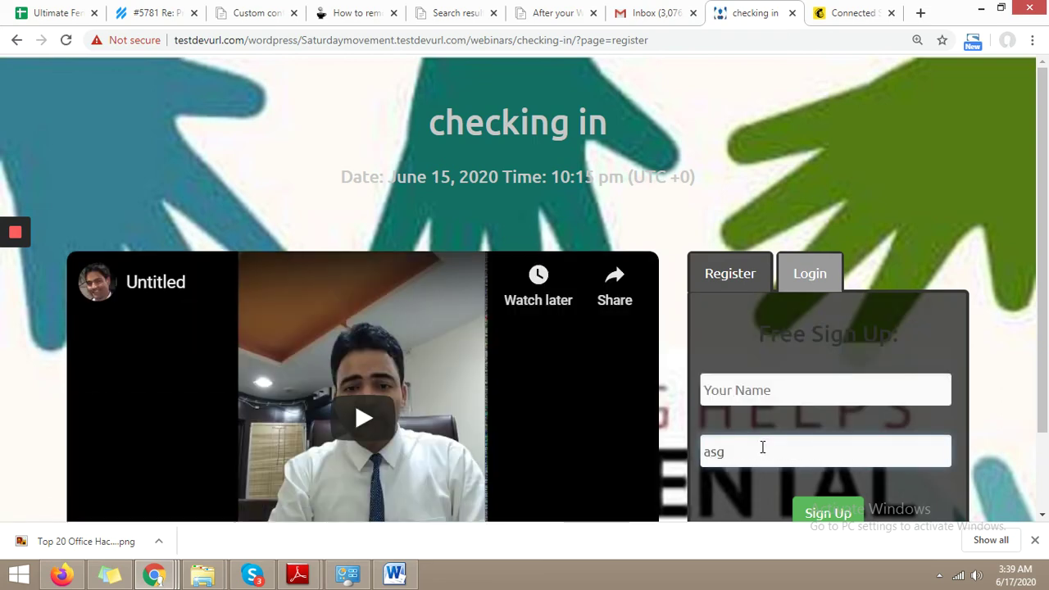
Step: Fill in a test attendee name and submit the sign-up form
click(733, 390)
text(ashi)
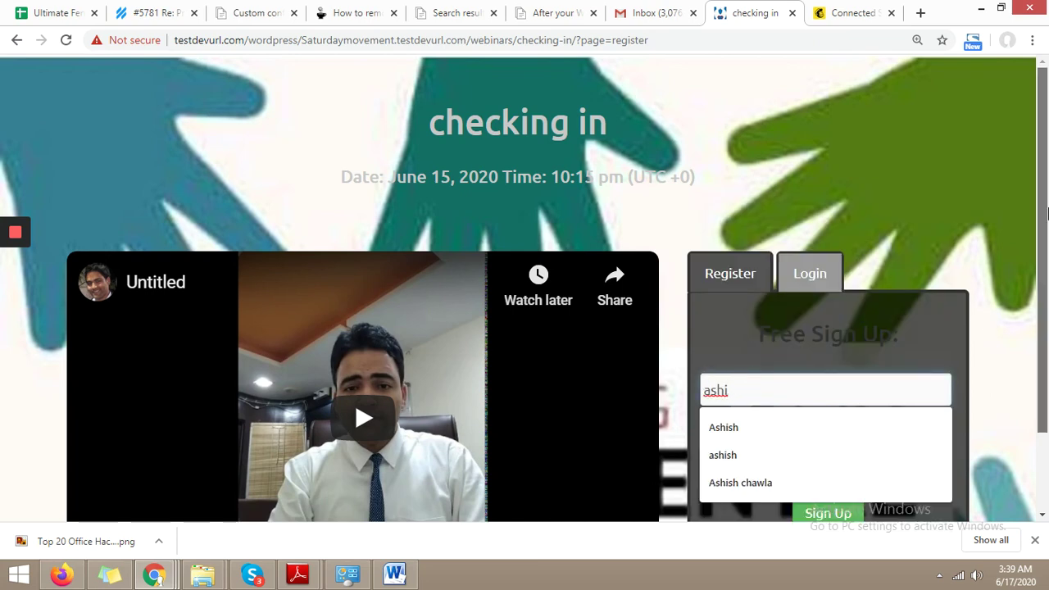
scroll(818, 418, down, 1)
click(827, 443)
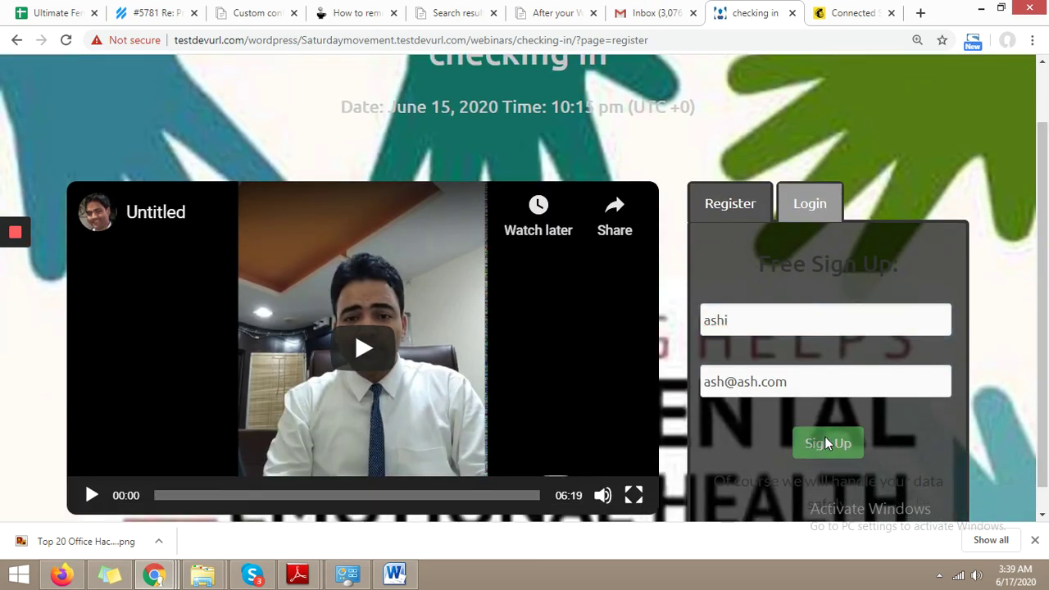